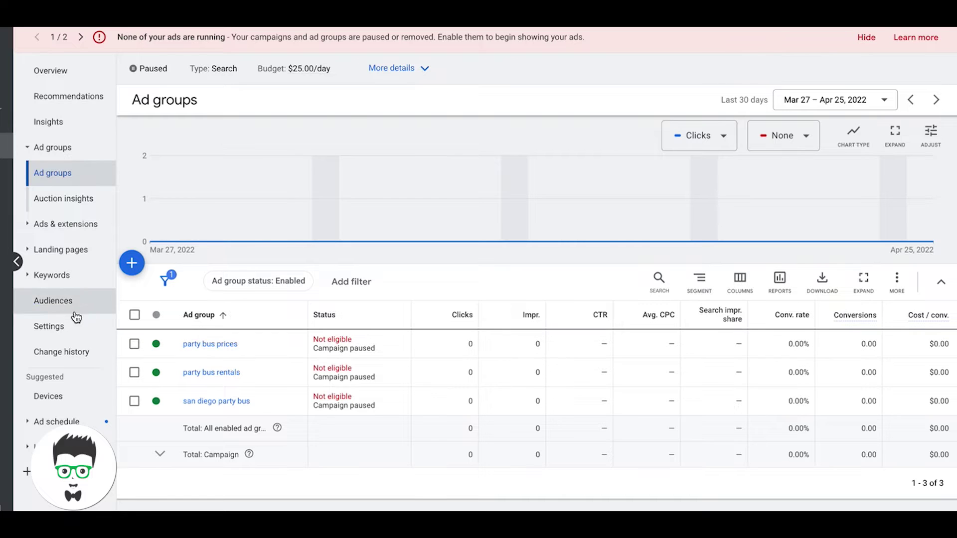
- Open the settings page of the paused Party Bus Rental (Clone) campaign
{"action": "left_click", "coordinate": [64, 330]}
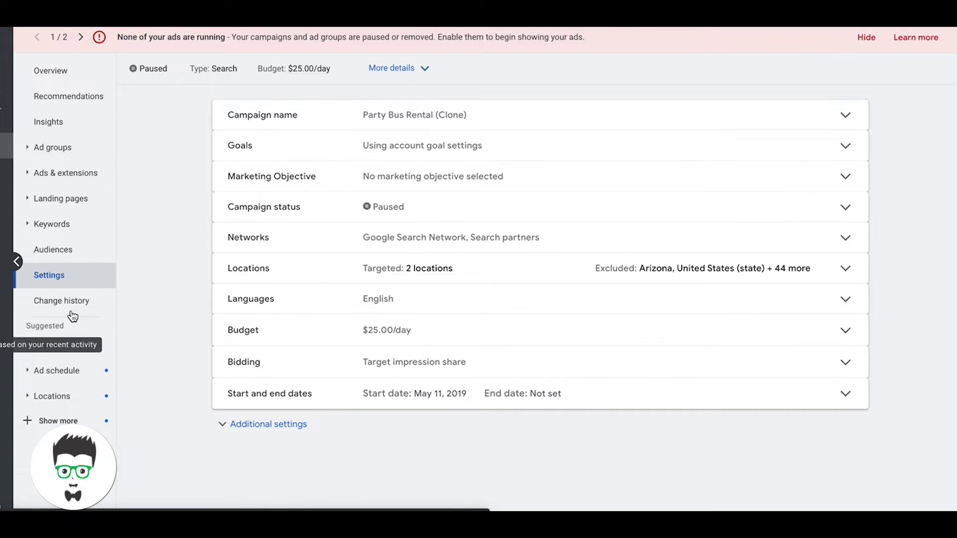
- Keep location targeting on Presence for San Diego and save the location options
{"action": "left_click", "coordinate": [326, 272]}
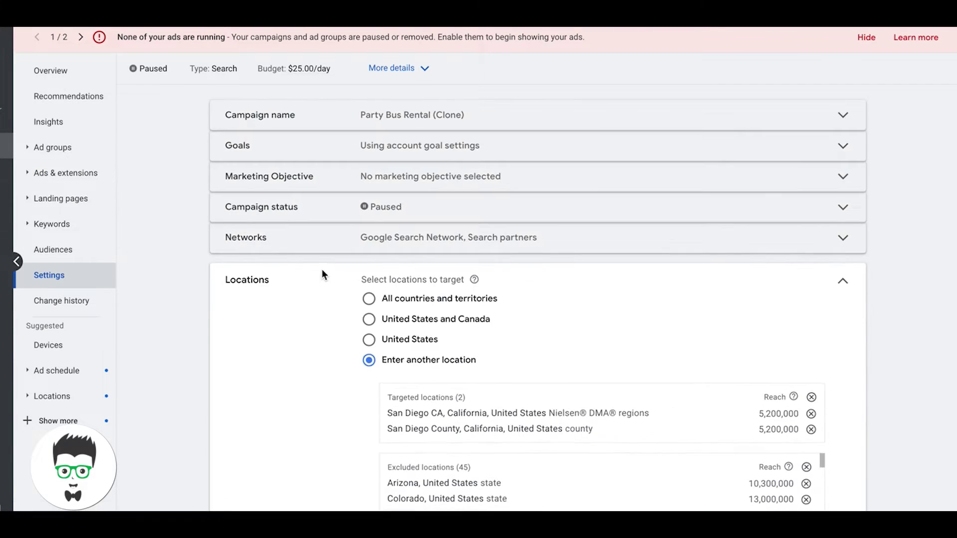
{"action": "scroll", "coordinate": [332, 411], "scroll_direction": "down", "scroll_amount": 3}
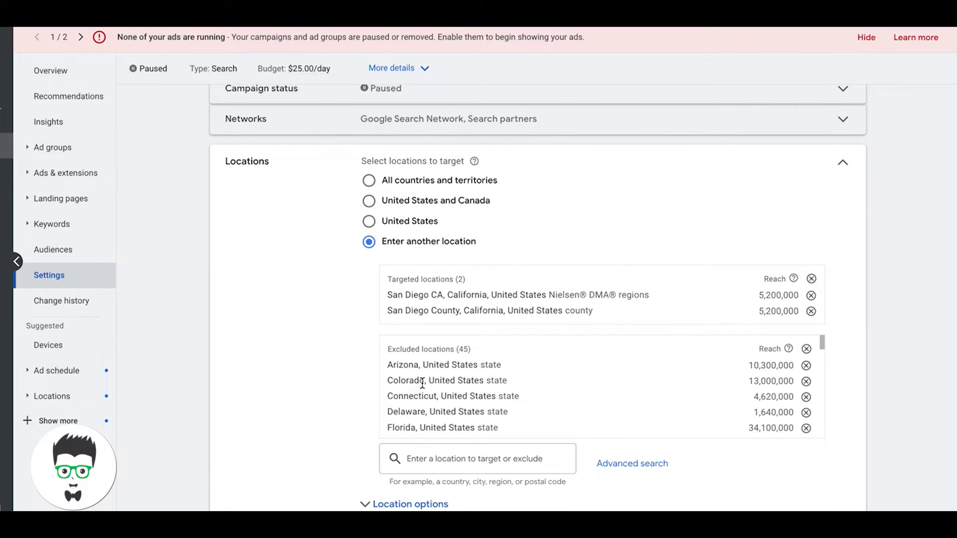
{"action": "scroll", "coordinate": [328, 358], "scroll_direction": "down", "scroll_amount": 2}
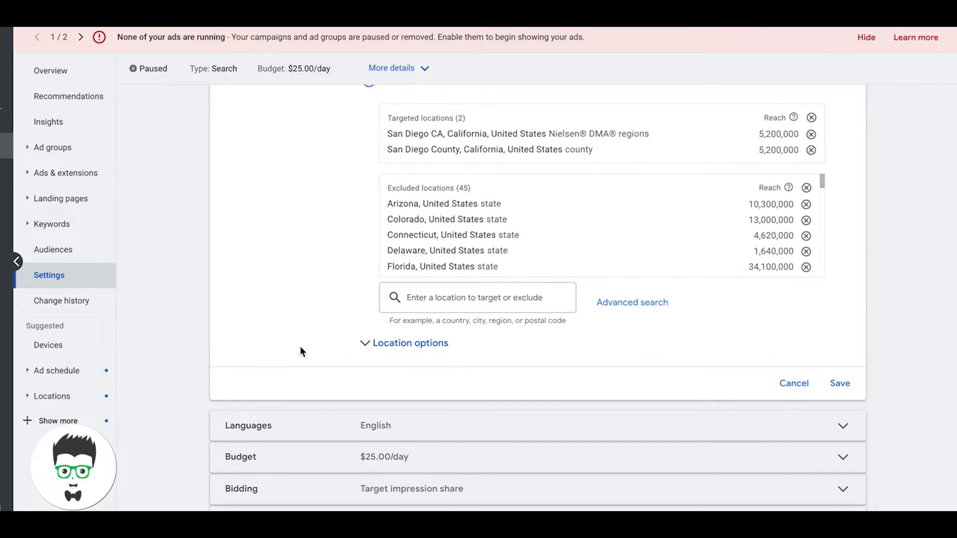
{"action": "left_click", "coordinate": [387, 352]}
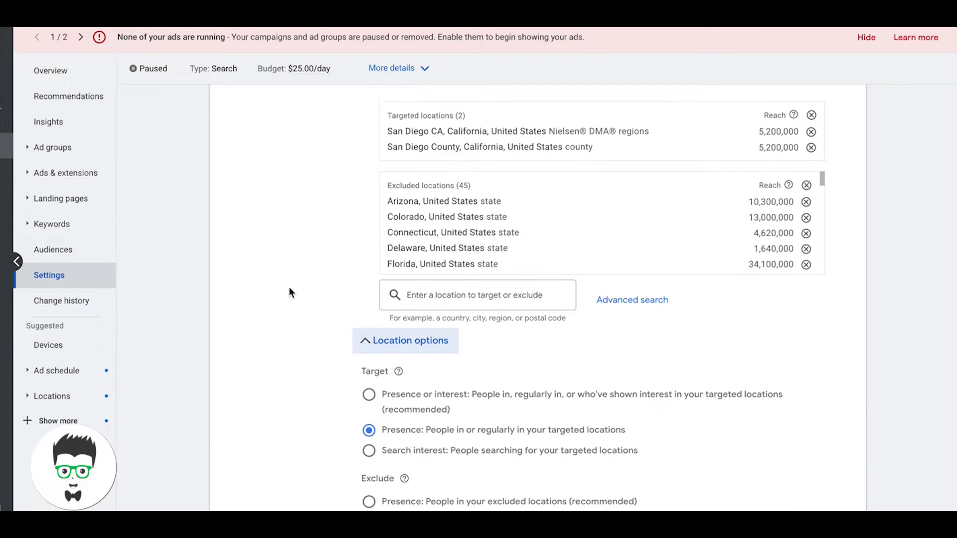
{"action": "scroll", "coordinate": [289, 292], "scroll_direction": "down", "scroll_amount": 2}
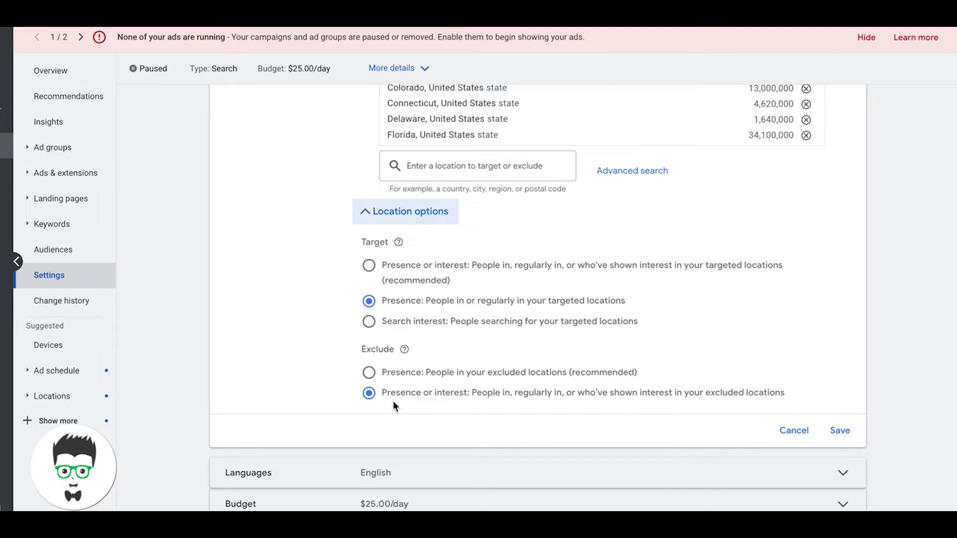
{"action": "left_click", "coordinate": [840, 432]}
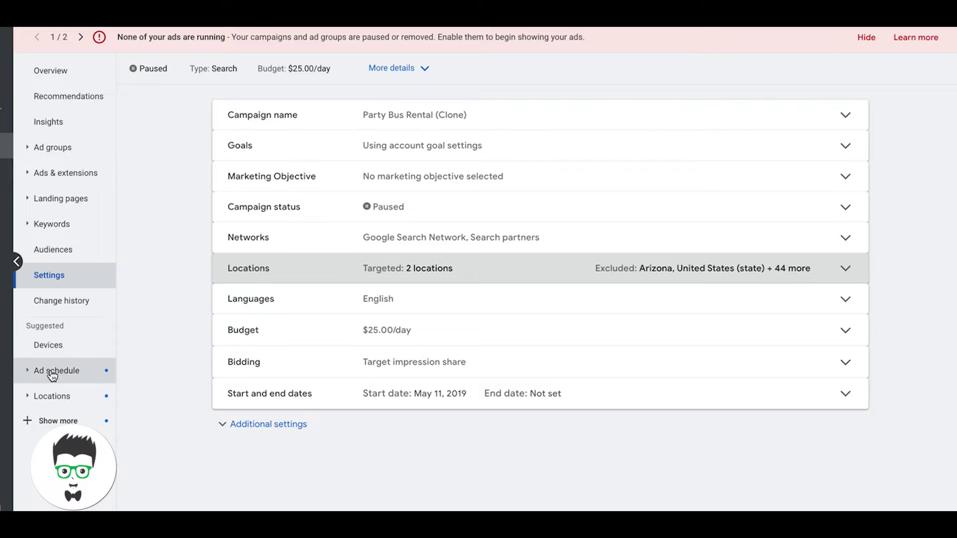
- Show the excluded locations list, mapping the coast from Los Angeles to San Diego
{"action": "left_click", "coordinate": [52, 399]}
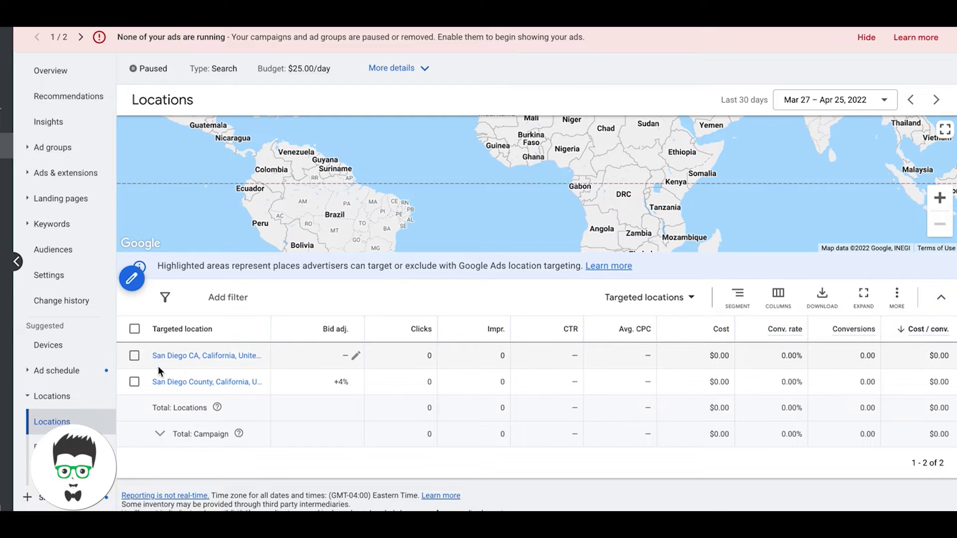
{"action": "mouse_move", "coordinate": [232, 382]}
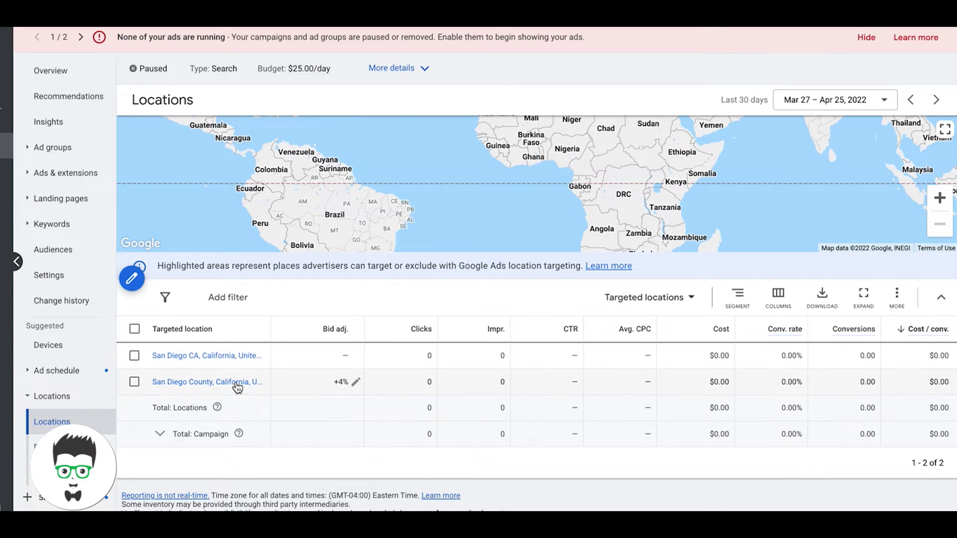
{"action": "left_click", "coordinate": [46, 447]}
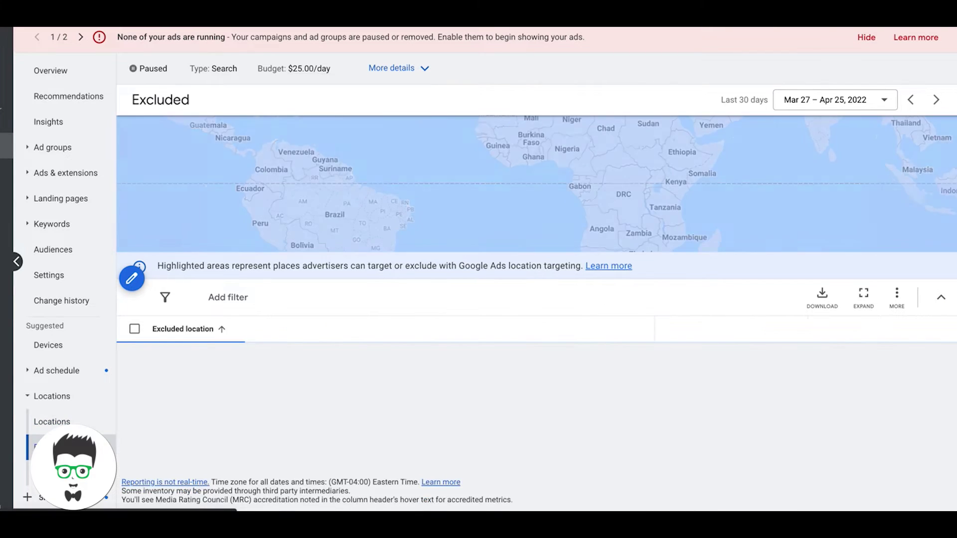
{"action": "scroll", "coordinate": [270, 383], "scroll_direction": "down", "scroll_amount": 1}
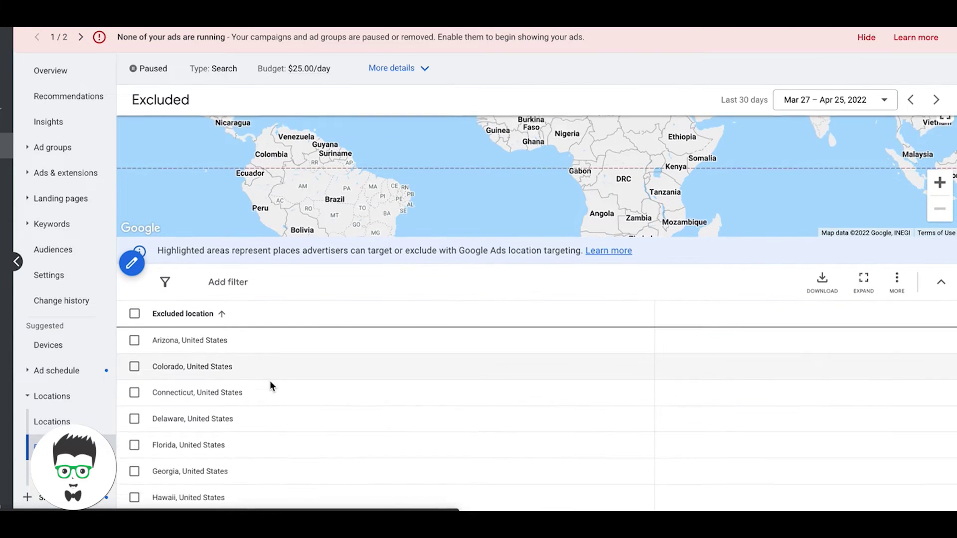
{"action": "scroll", "coordinate": [270, 383], "scroll_direction": "down", "scroll_amount": 2}
{"action": "scroll", "coordinate": [270, 386], "scroll_direction": "down", "scroll_amount": 3}
{"action": "scroll", "coordinate": [270, 385], "scroll_direction": "down", "scroll_amount": 2}
{"action": "scroll", "coordinate": [269, 385], "scroll_direction": "down", "scroll_amount": 1}
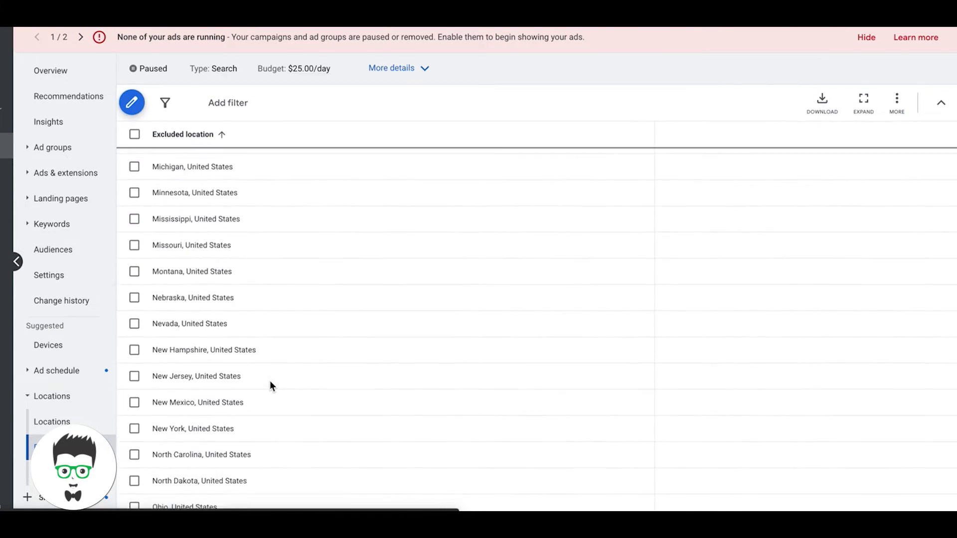
{"action": "scroll", "coordinate": [269, 385], "scroll_direction": "down", "scroll_amount": 4}
{"action": "scroll", "coordinate": [270, 385], "scroll_direction": "down", "scroll_amount": 1}
{"action": "scroll", "coordinate": [270, 386], "scroll_direction": "down", "scroll_amount": 1}
{"action": "scroll", "coordinate": [270, 386], "scroll_direction": "up", "scroll_amount": 5}
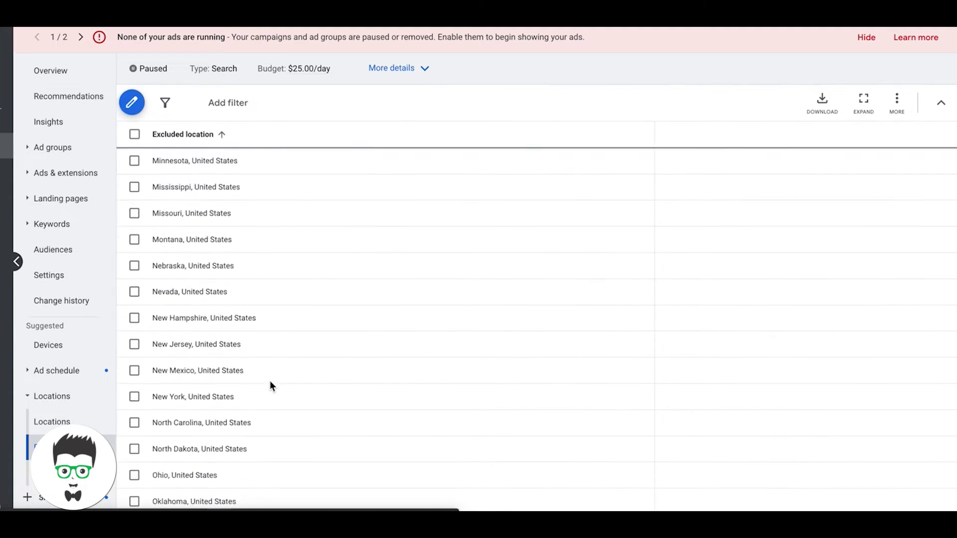
{"action": "scroll", "coordinate": [270, 387], "scroll_direction": "up", "scroll_amount": 6}
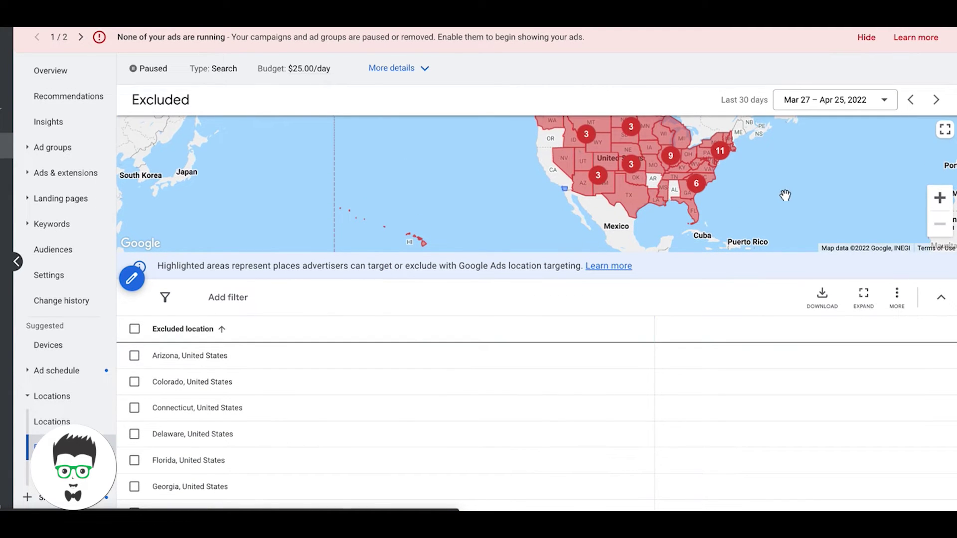
{"action": "left_click", "coordinate": [940, 198]}
{"action": "left_click_drag", "start_coordinate": [877, 202], "coordinate": [920, 197]}
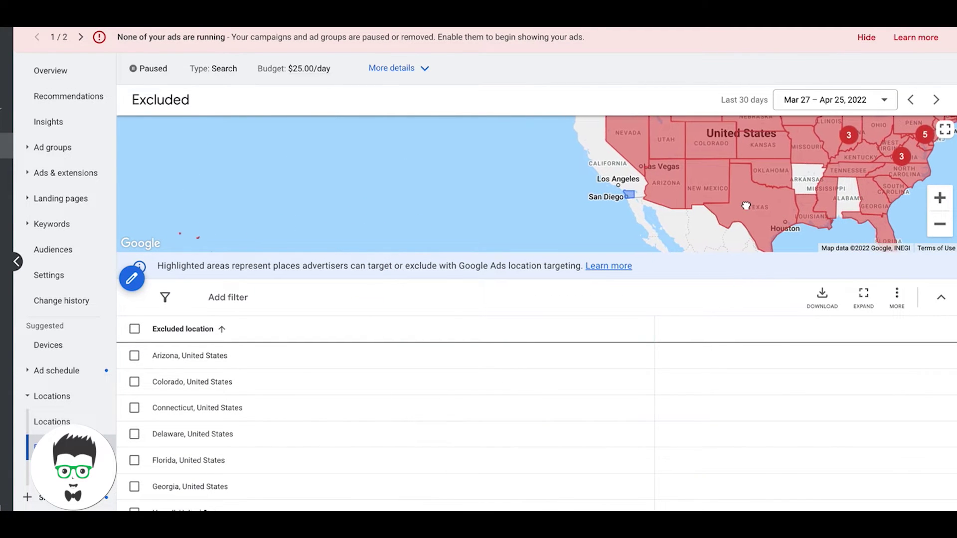
{"action": "left_click", "coordinate": [941, 198]}
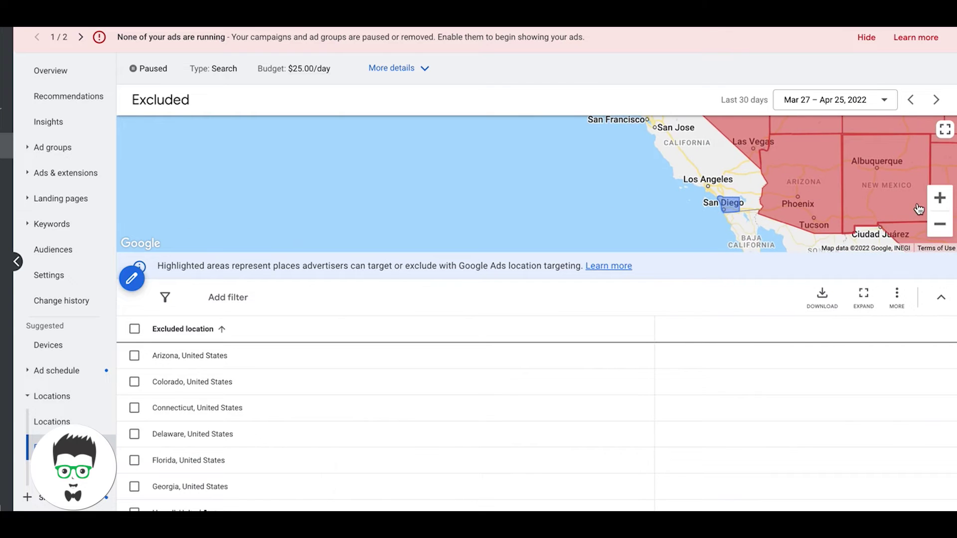
{"action": "left_click", "coordinate": [940, 198]}
{"action": "left_click_drag", "start_coordinate": [870, 190], "coordinate": [693, 190]}
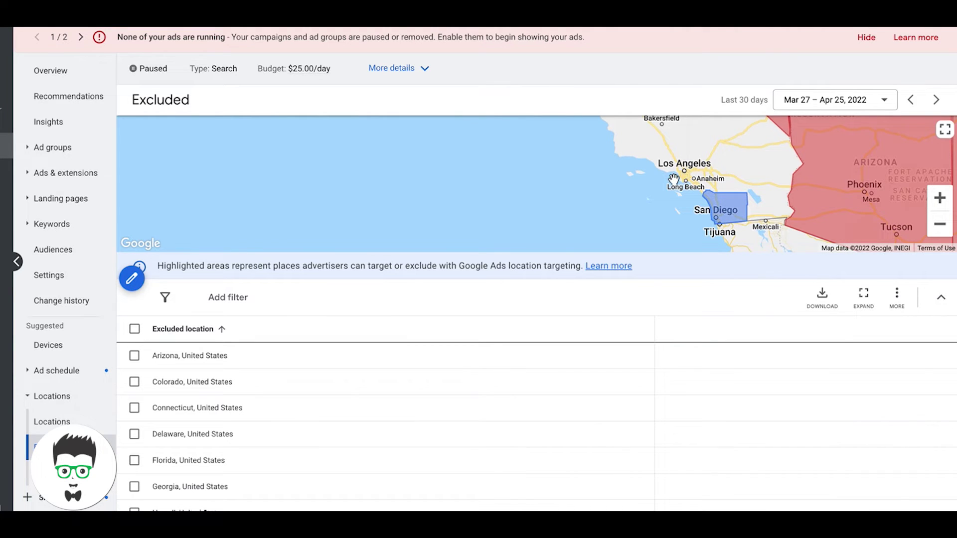
{"action": "left_click_drag", "start_coordinate": [673, 181], "coordinate": [683, 206]}
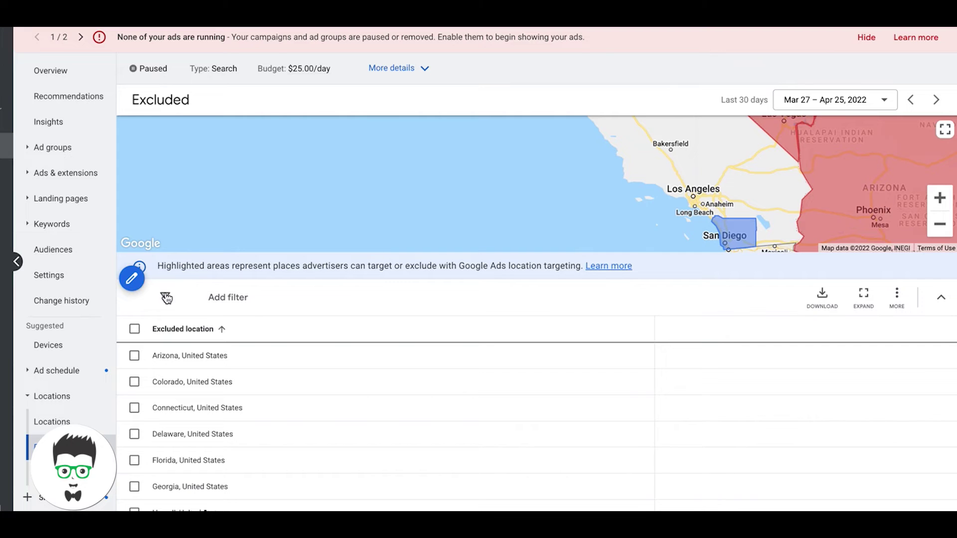
- Exclude Los Angeles County and Irvine, California from the campaign
{"action": "left_click", "coordinate": [133, 280]}
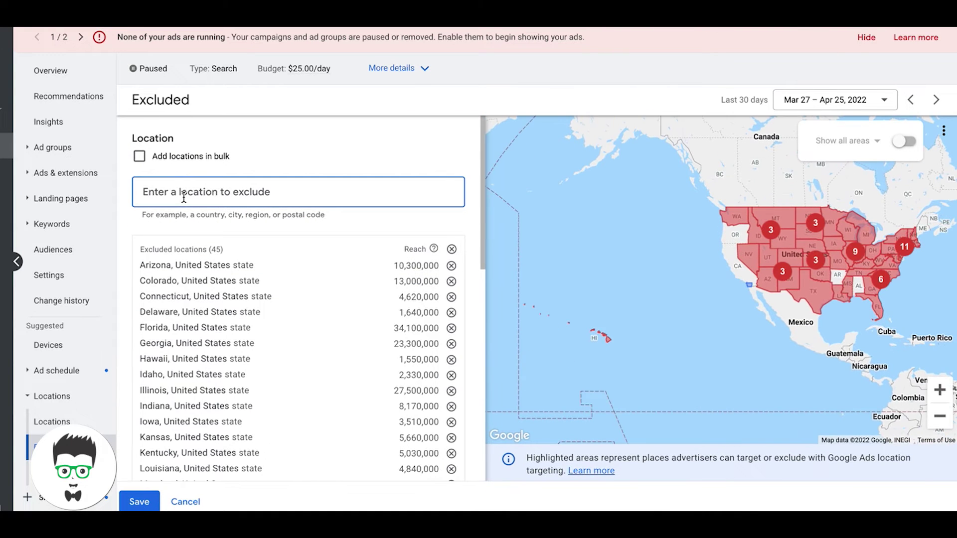
{"action": "type", "text": "los angles"}
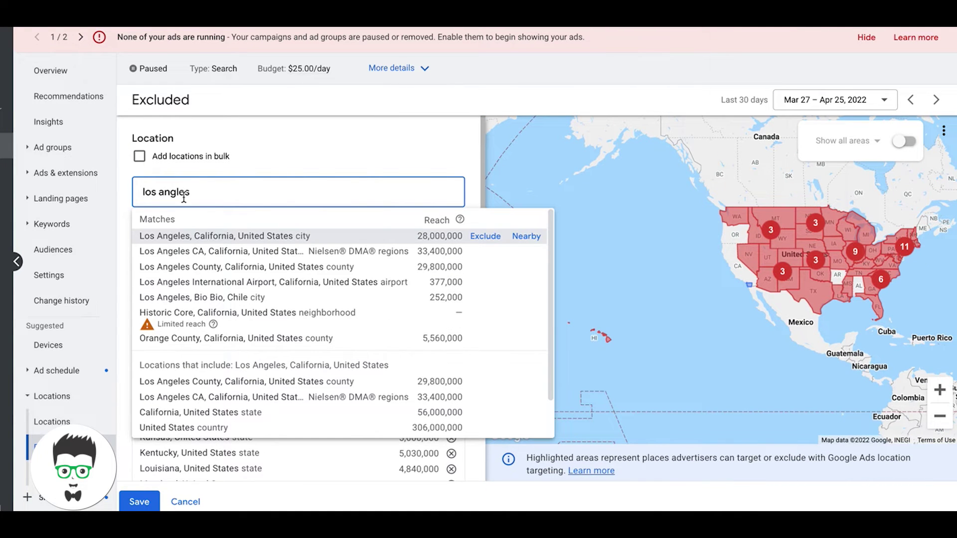
{"action": "mouse_move", "coordinate": [299, 251]}
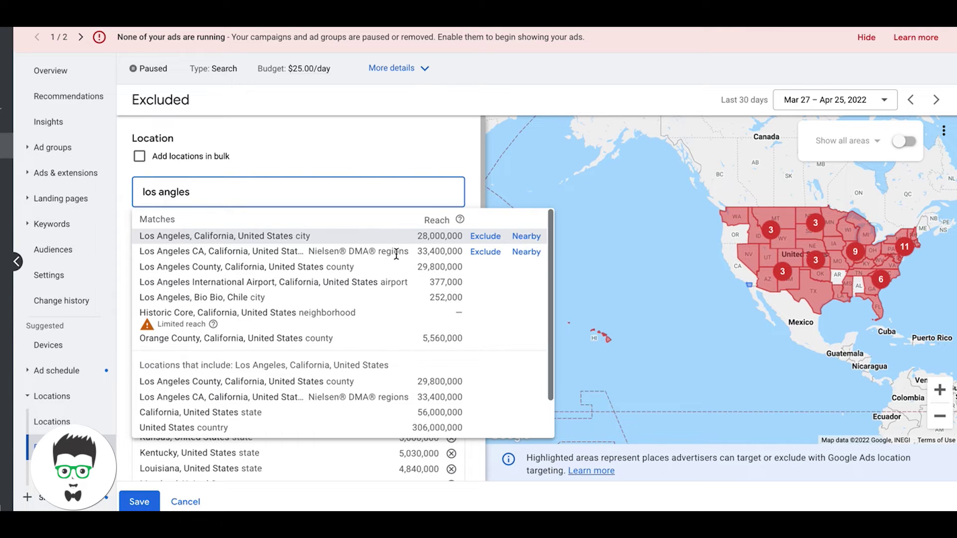
{"action": "left_click", "coordinate": [485, 266]}
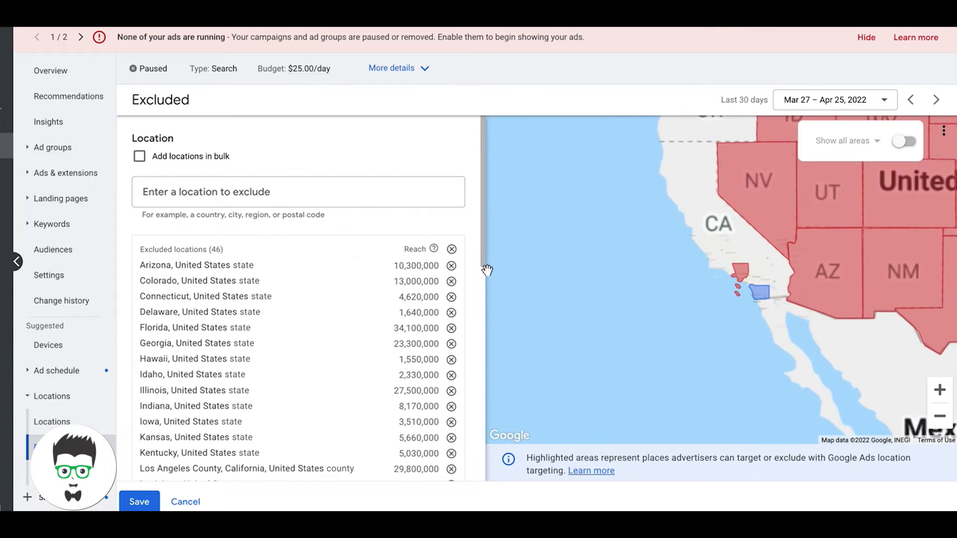
{"action": "left_click", "coordinate": [210, 189]}
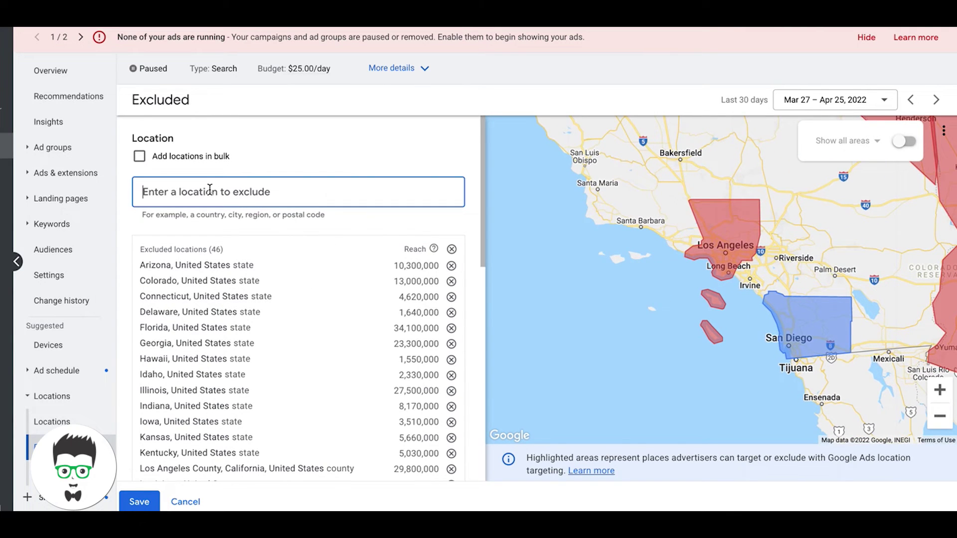
{"action": "type", "text": "irvine"}
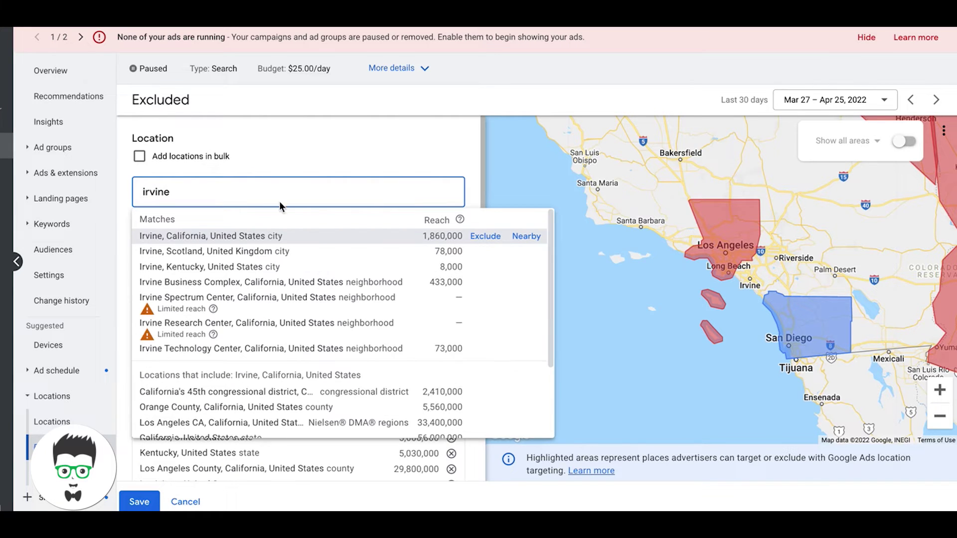
{"action": "left_click", "coordinate": [476, 238]}
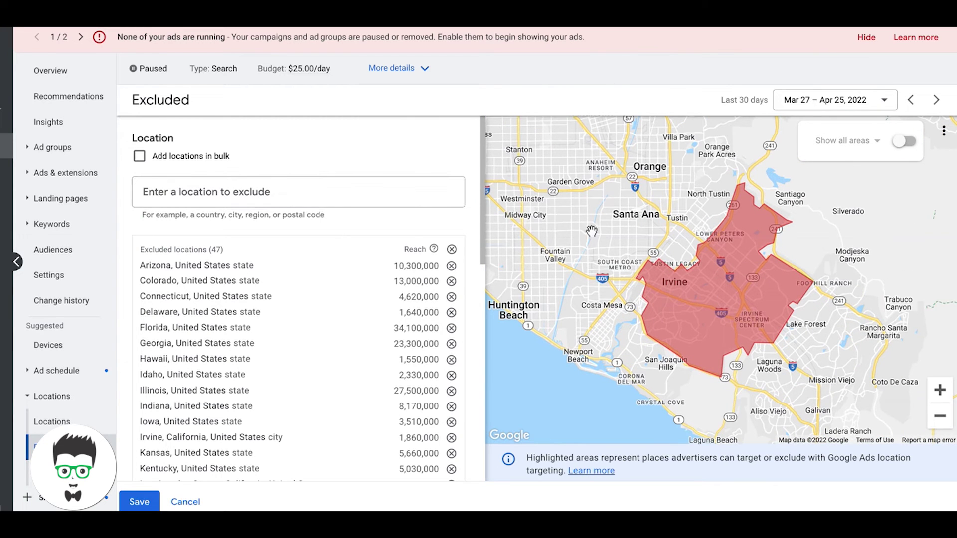
{"action": "left_click", "coordinate": [942, 423]}
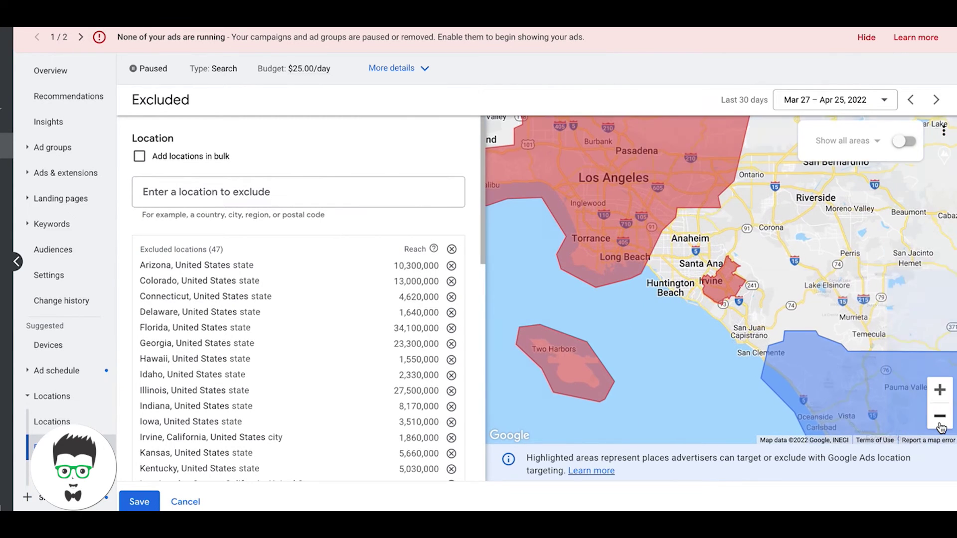
- Exclude the Los Angeles CA DMA, Palm Springs CA DMA and Mexico
{"action": "left_click", "coordinate": [204, 185]}
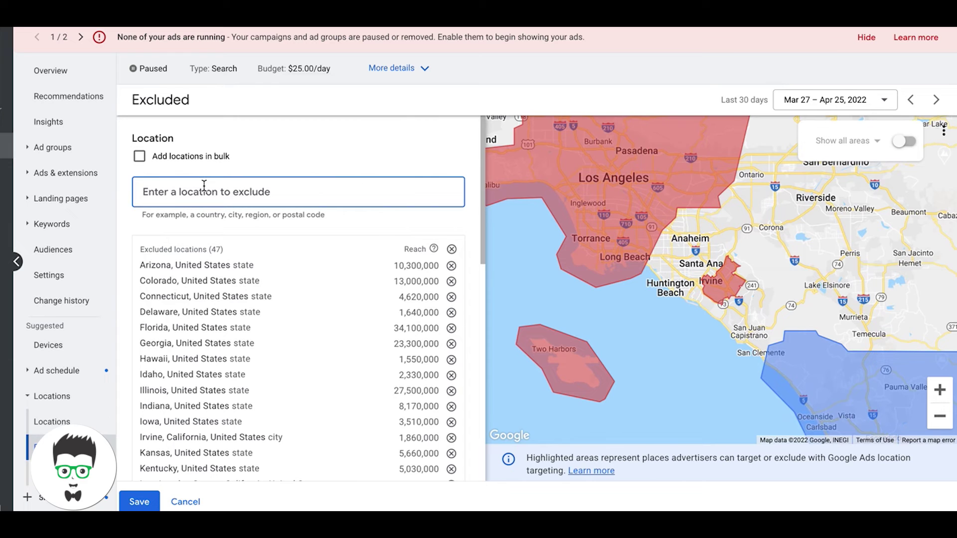
{"action": "type", "text": "ana"}
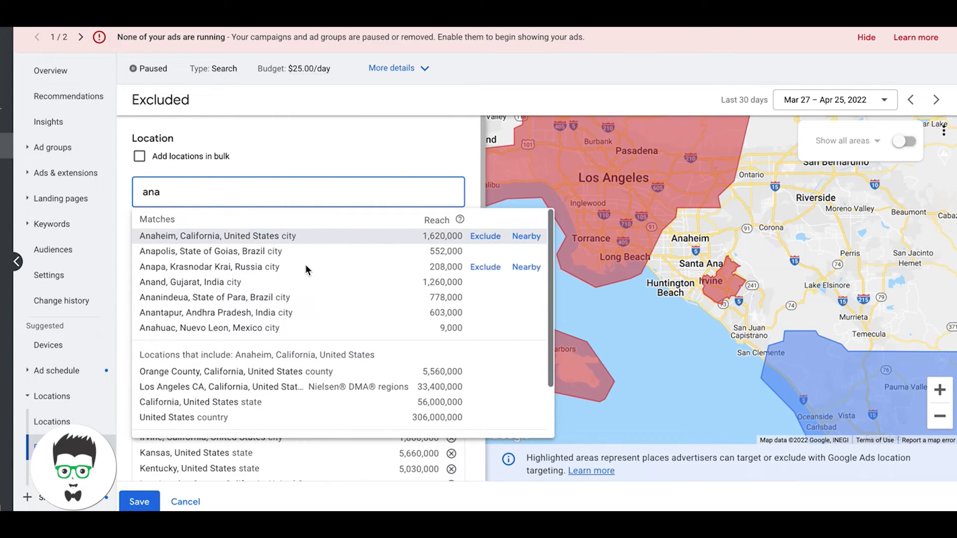
{"action": "mouse_move", "coordinate": [299, 387]}
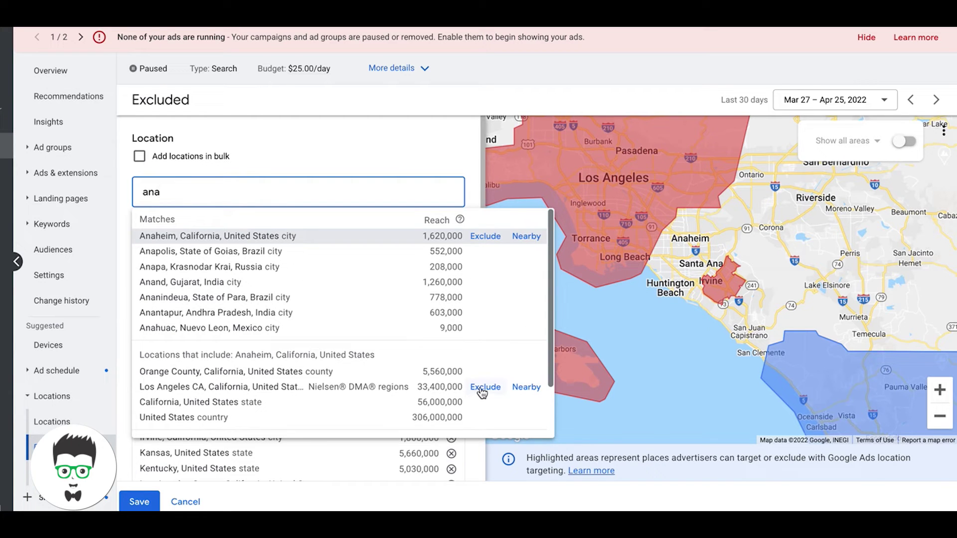
{"action": "left_click", "coordinate": [480, 387]}
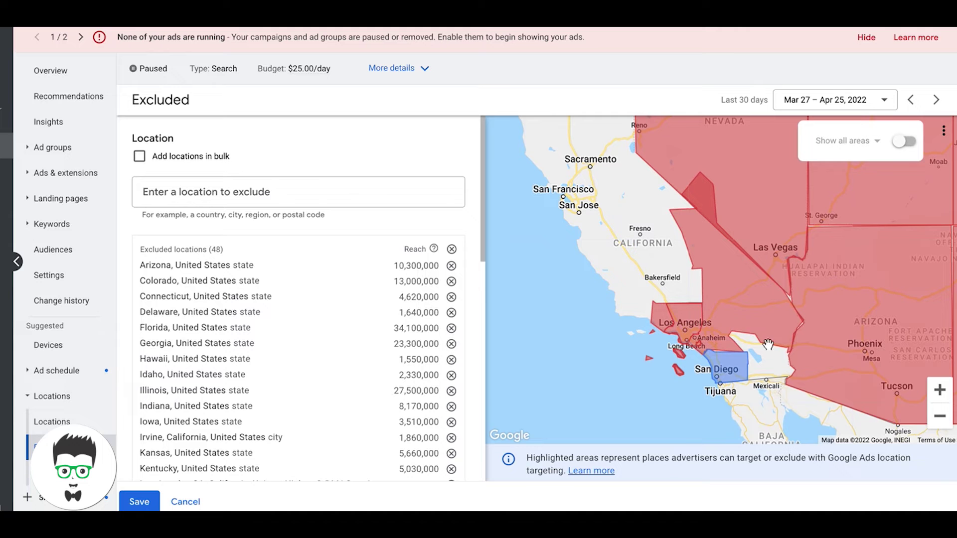
{"action": "left_click", "coordinate": [940, 390]}
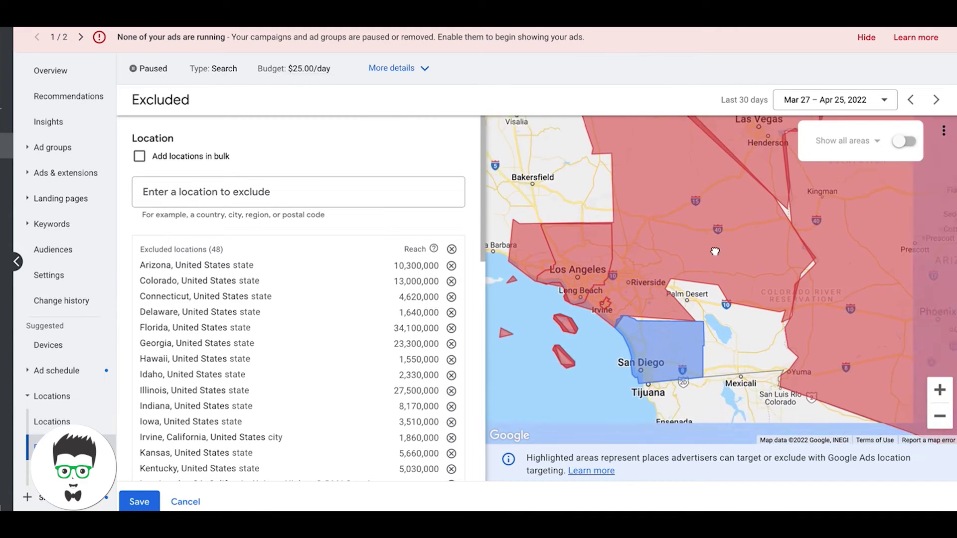
{"action": "left_click_drag", "start_coordinate": [715, 251], "coordinate": [698, 228]}
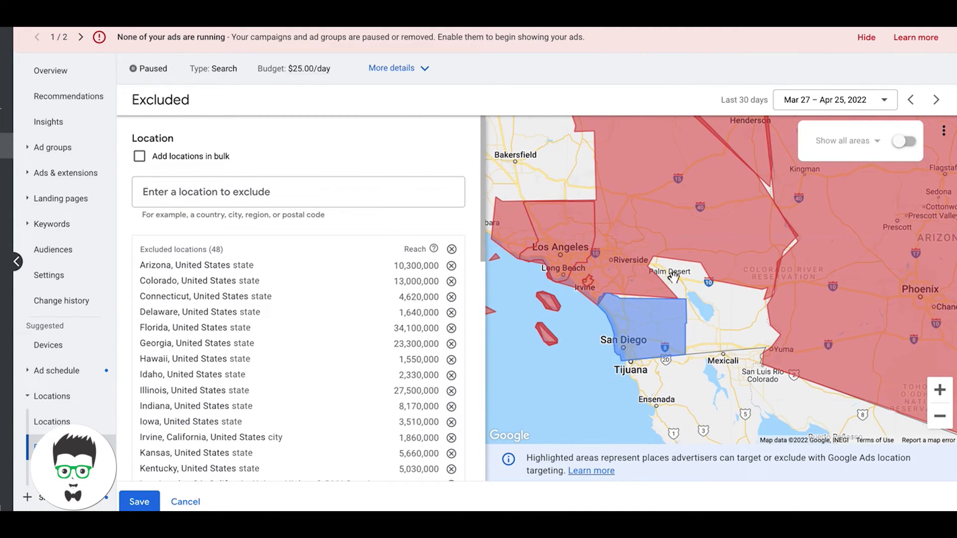
{"action": "left_click", "coordinate": [254, 188]}
{"action": "type", "text": "p"}
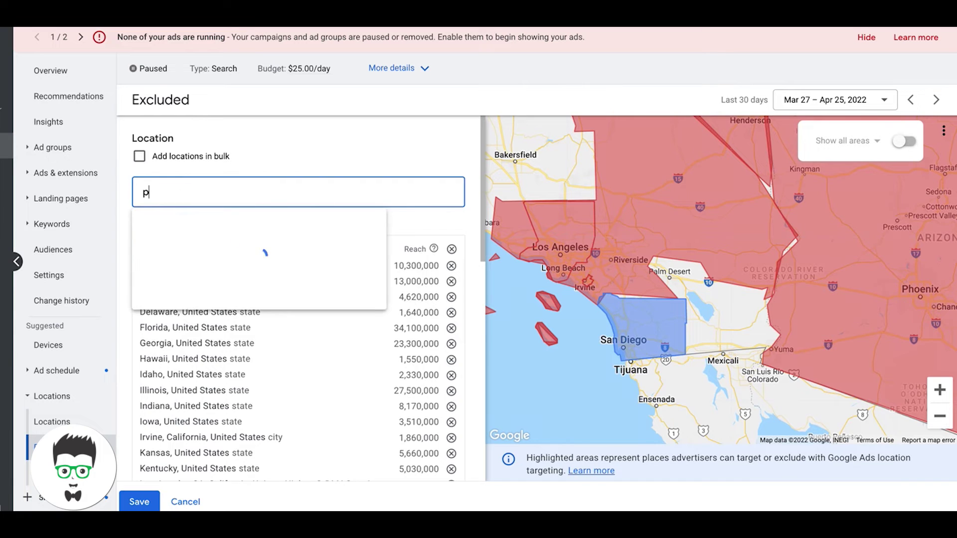
{"action": "type", "text": "alm dese"}
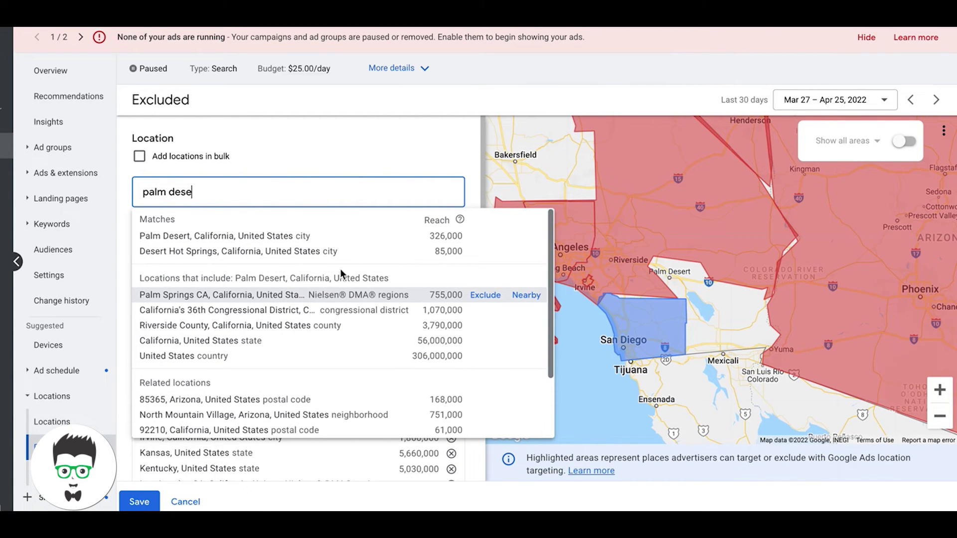
{"action": "left_click", "coordinate": [485, 295]}
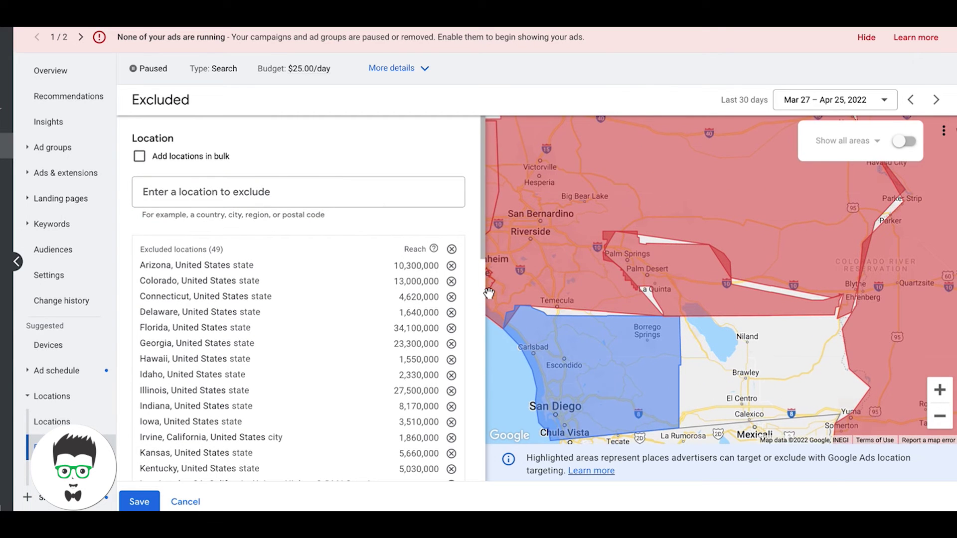
{"action": "scroll", "coordinate": [761, 284], "scroll_direction": "down", "scroll_amount": 2}
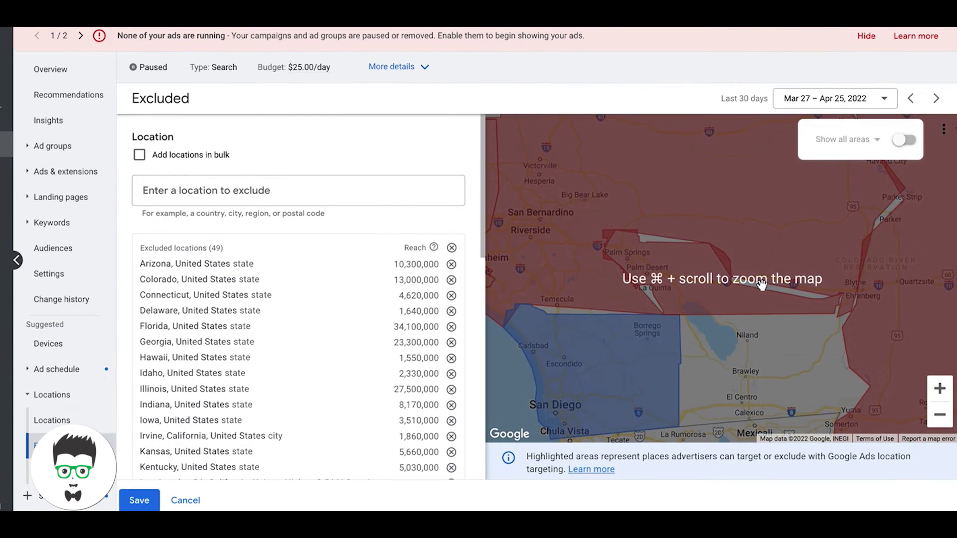
{"action": "left_click", "coordinate": [196, 192]}
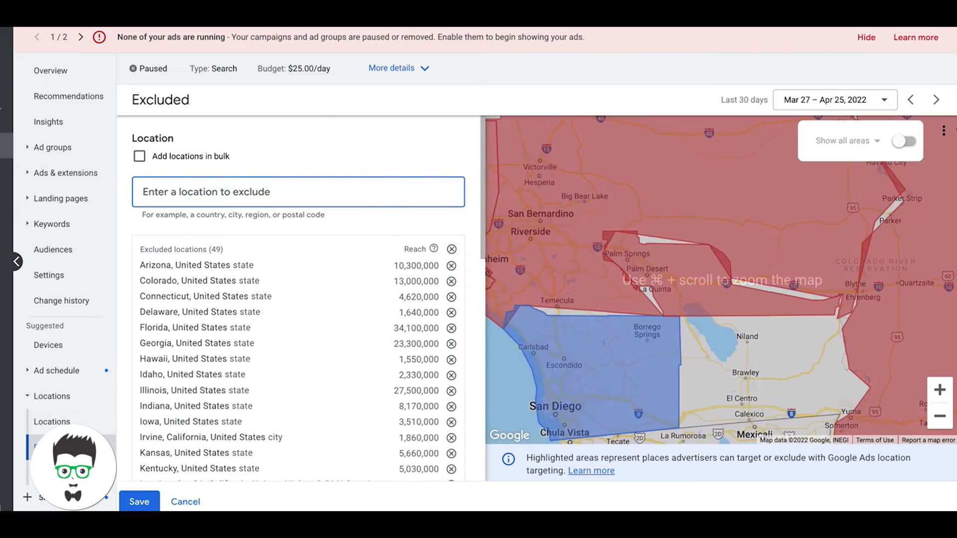
{"action": "type", "text": "mexico"}
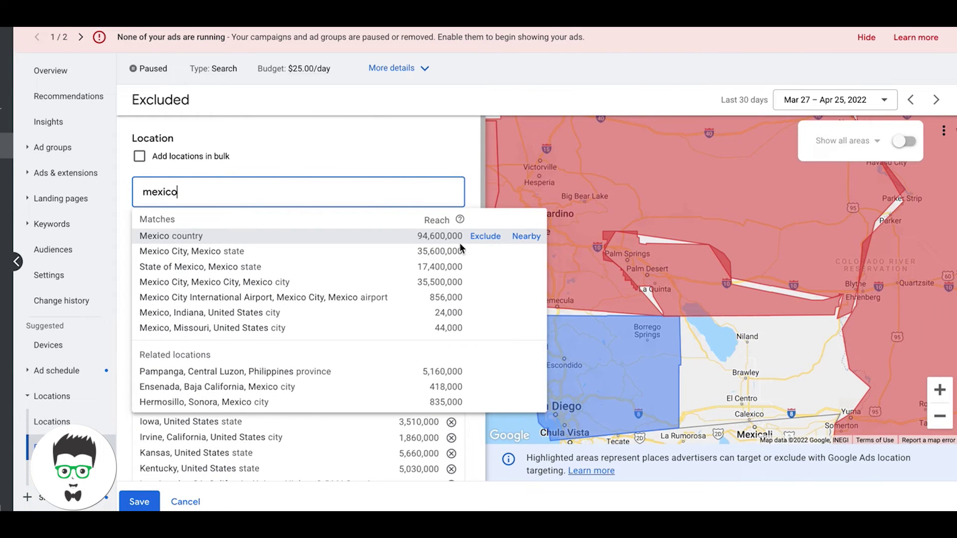
{"action": "left_click", "coordinate": [486, 238]}
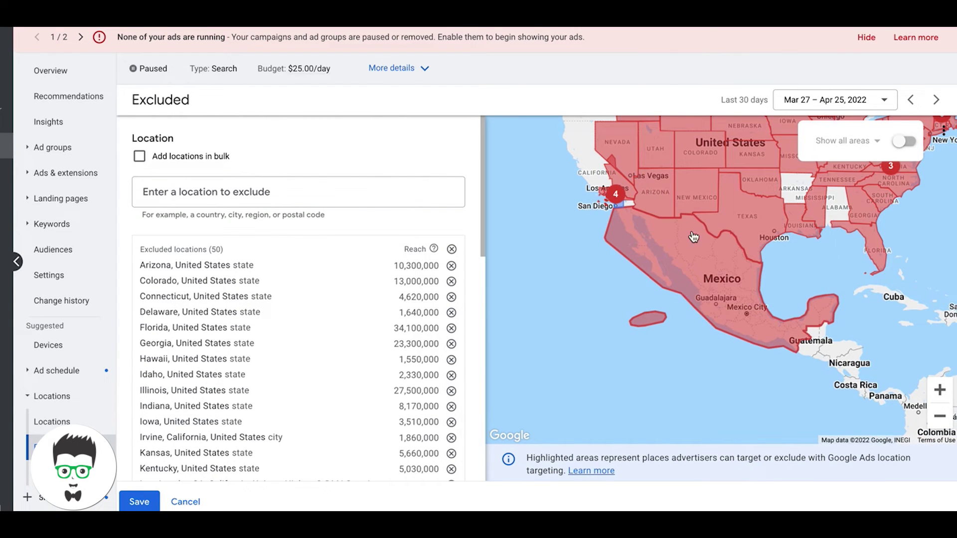
{"action": "scroll", "coordinate": [694, 238], "scroll_direction": "up", "scroll_amount": 2}
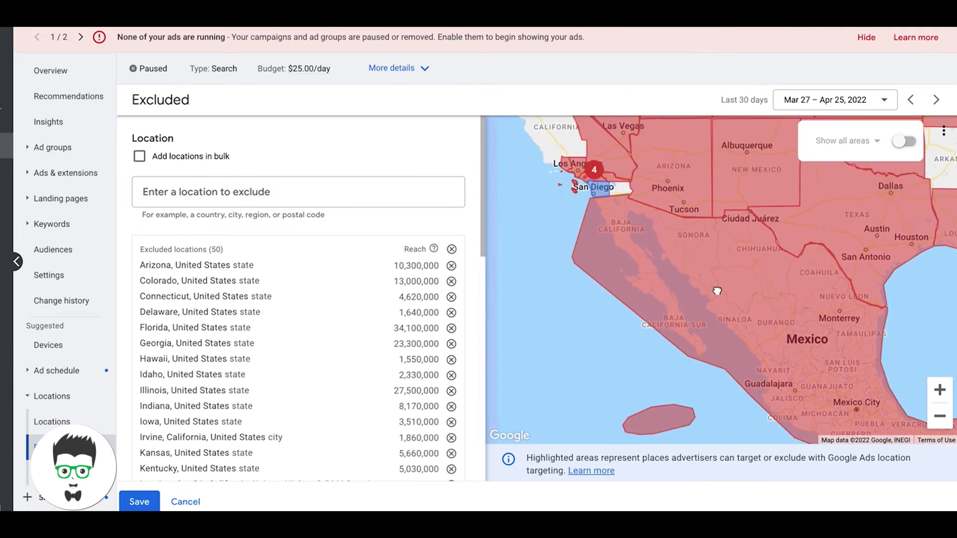
{"action": "left_click_drag", "start_coordinate": [716, 291], "coordinate": [818, 382]}
{"action": "left_click", "coordinate": [940, 390]}
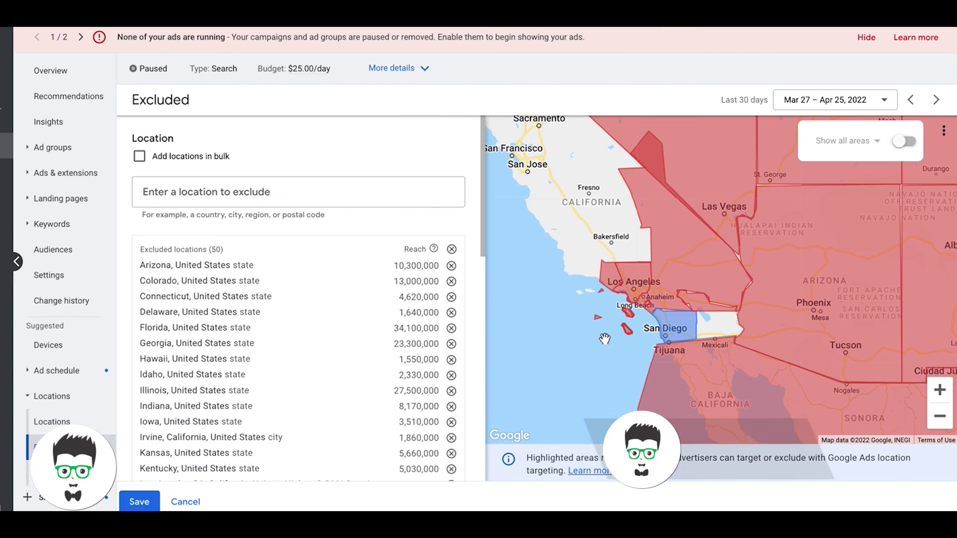
{"action": "scroll", "coordinate": [349, 297], "scroll_direction": "down", "scroll_amount": 2}
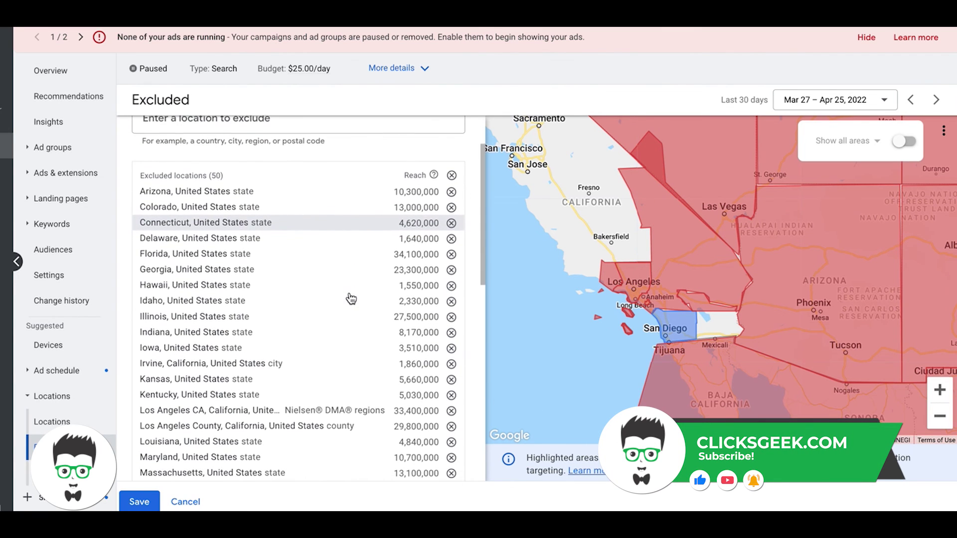
{"action": "scroll", "coordinate": [351, 298], "scroll_direction": "up", "scroll_amount": 2}
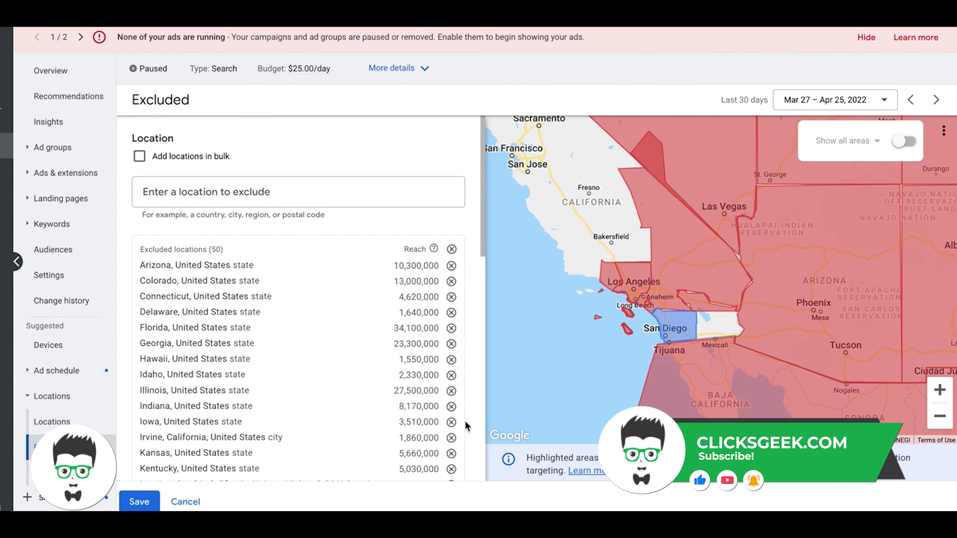